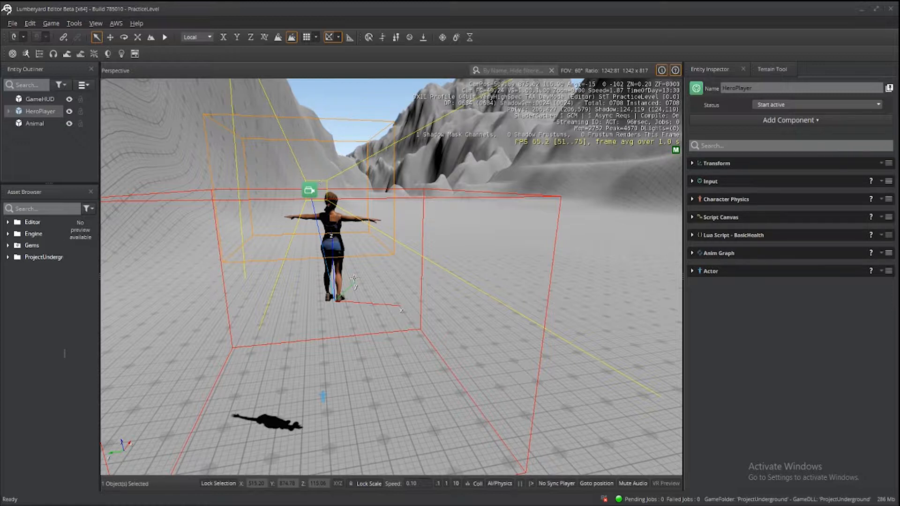
# - Expand the HeroPlayer entity's Actor and Anim Graph components to review their assigned assets
pyautogui.click(692, 271)
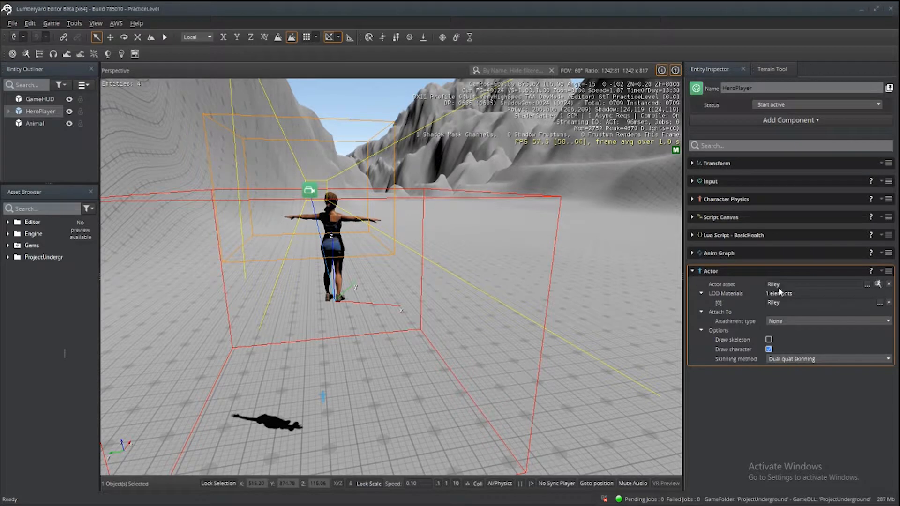
pyautogui.click(693, 254)
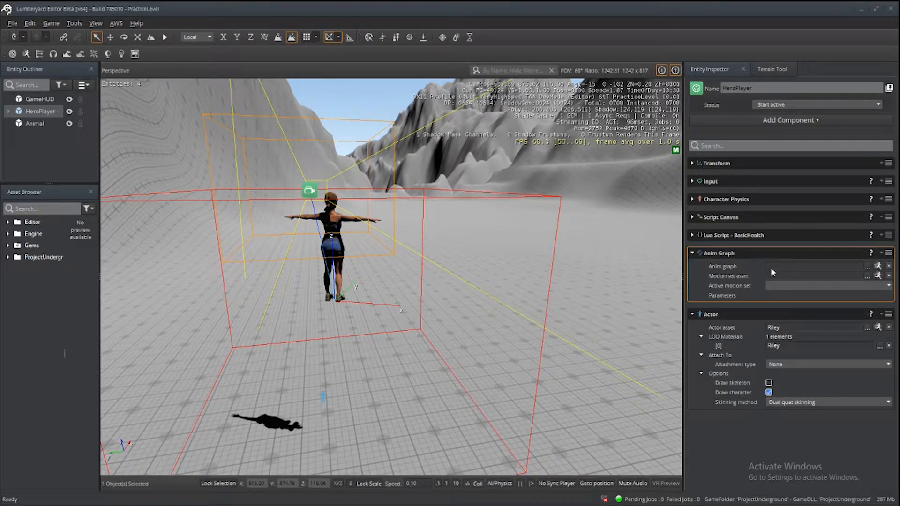
# - Open the EMotion FX Animation Editor and load the riley actor from the ProjectUnderground Characters folder
pyautogui.click(26, 54)
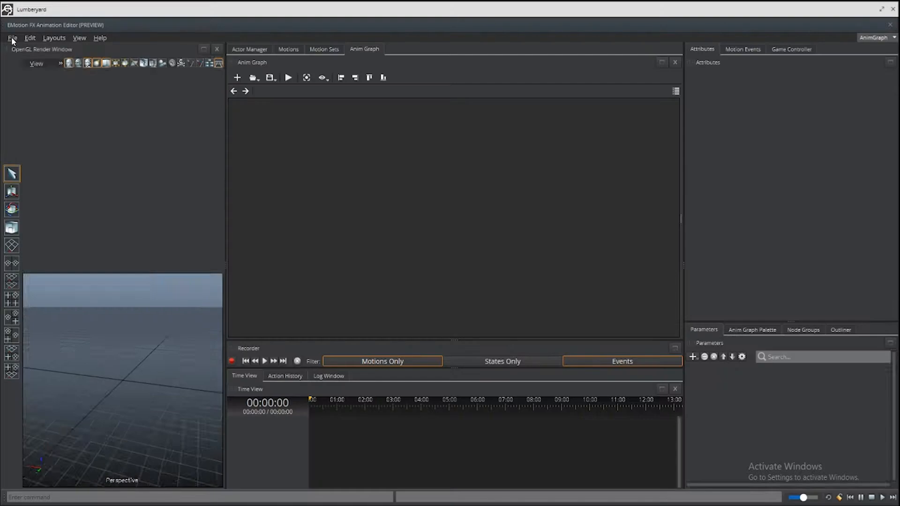
pyautogui.click(12, 39)
pyautogui.click(27, 69)
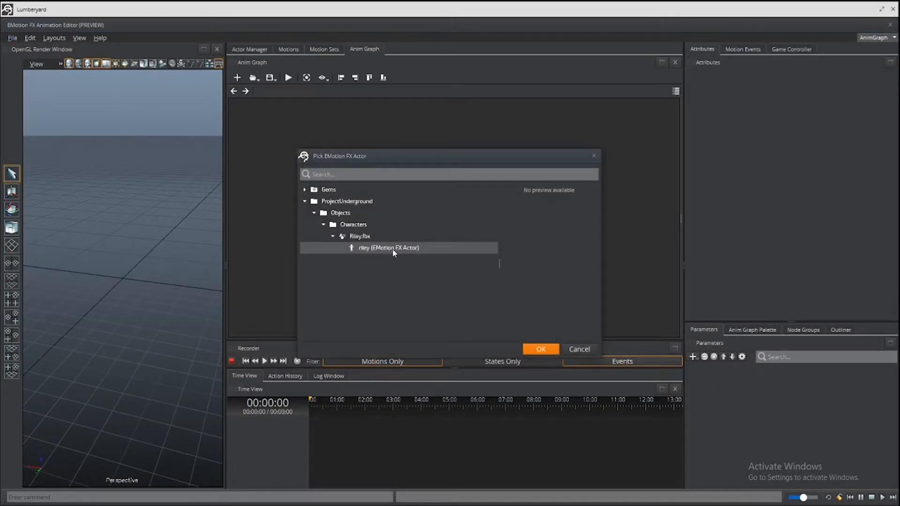
pyautogui.click(549, 349)
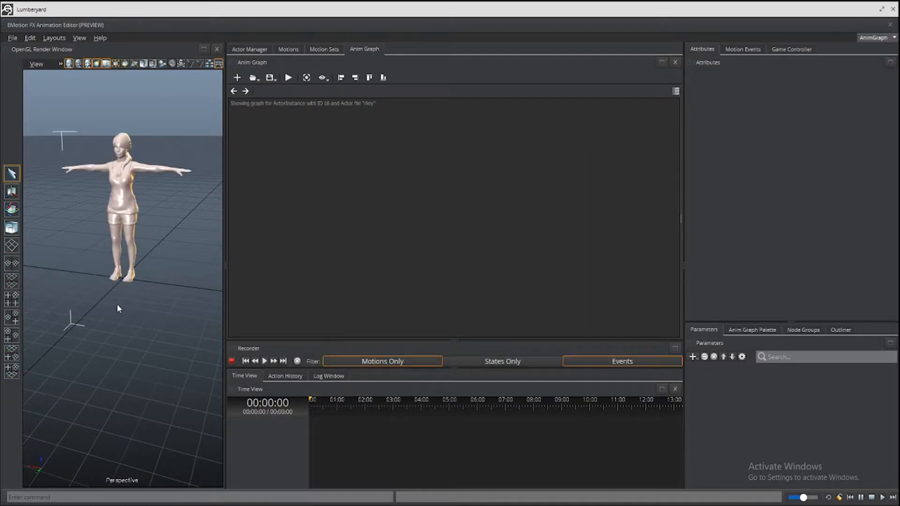
# - Show the Morph Targets window and dock it in the same tab group as the Anim Graph window
pyautogui.moveTo(117, 305); pyautogui.dragTo(146, 307)
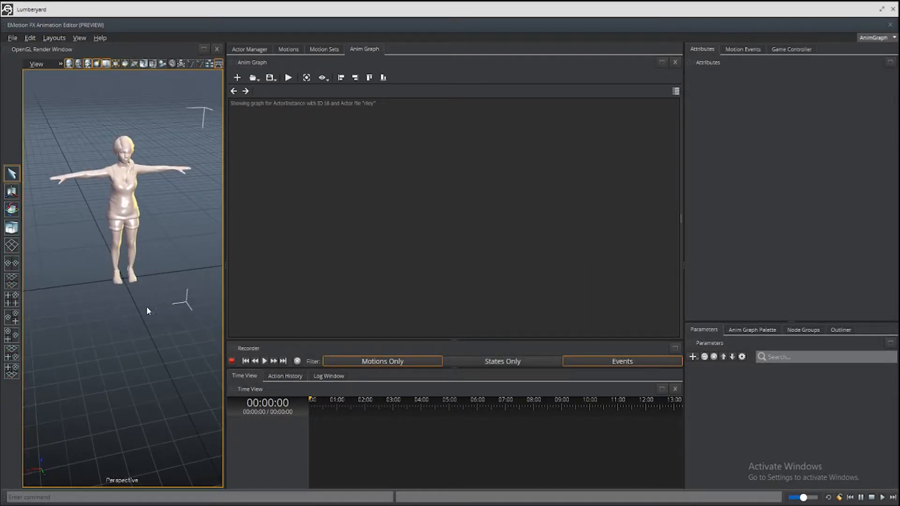
pyautogui.scroll(5, 131, 143)
pyautogui.moveTo(131, 143); pyautogui.dragTo(160, 228, button='middle')
pyautogui.moveTo(187, 219); pyautogui.dragTo(181, 203)
pyautogui.moveTo(141, 141); pyautogui.dragTo(167, 212, button='middle')
pyautogui.scroll(3, 165, 224)
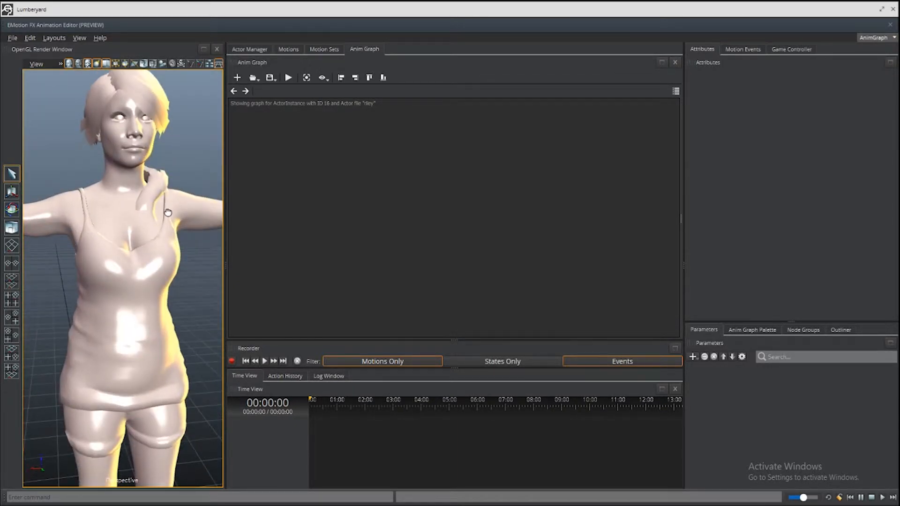
pyautogui.click(76, 37)
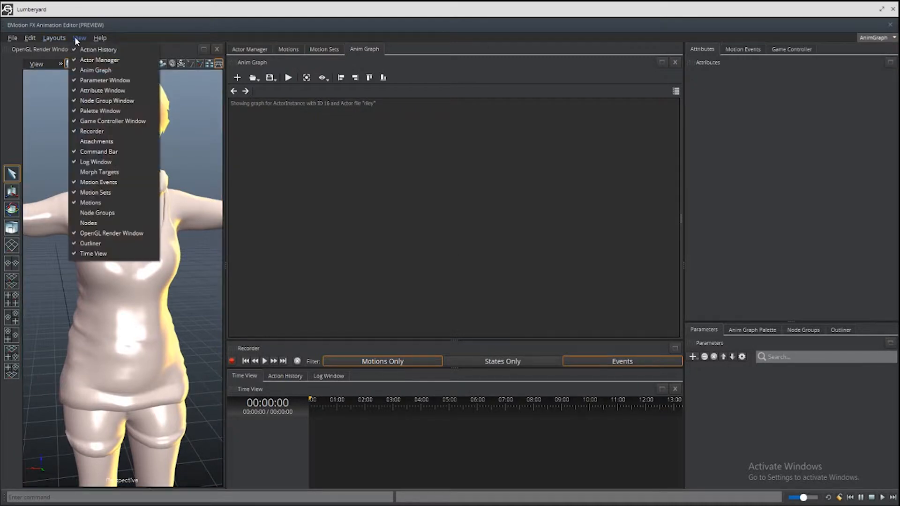
pyautogui.click(354, 320)
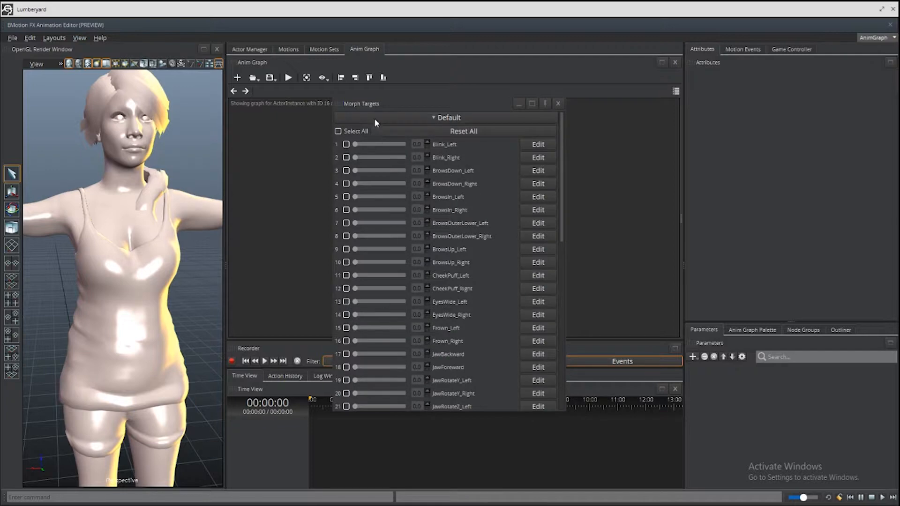
pyautogui.moveTo(363, 101); pyautogui.dragTo(288, 108)
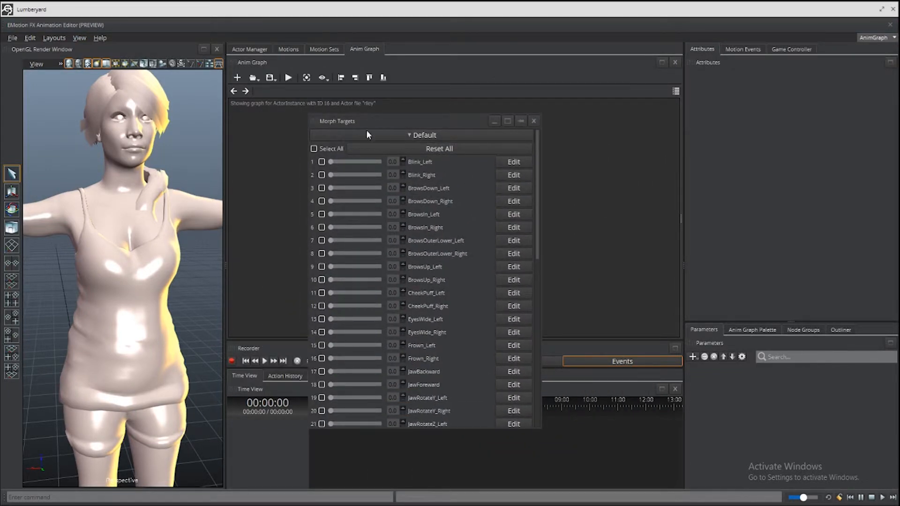
pyautogui.moveTo(336, 121); pyautogui.dragTo(376, 273)
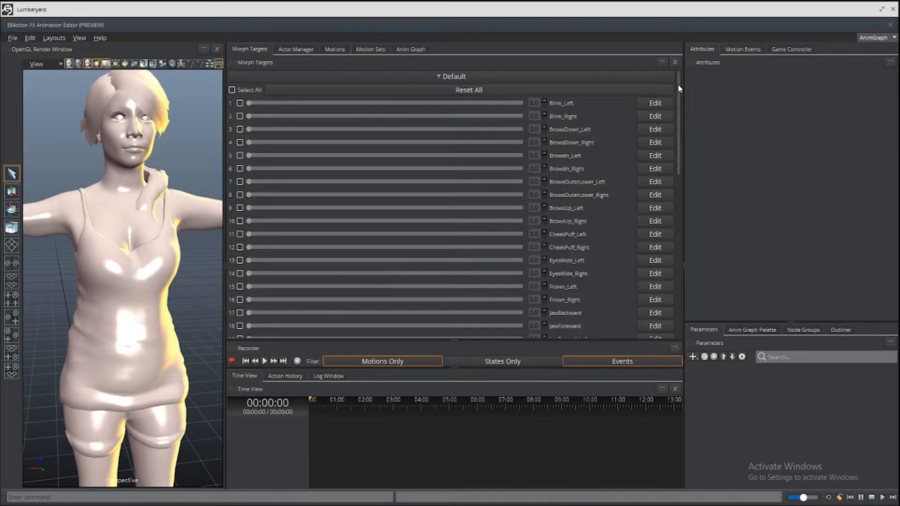
# - Look through the list of morph targets and select all of them for manual control
pyautogui.scroll(-10, 568, 180)
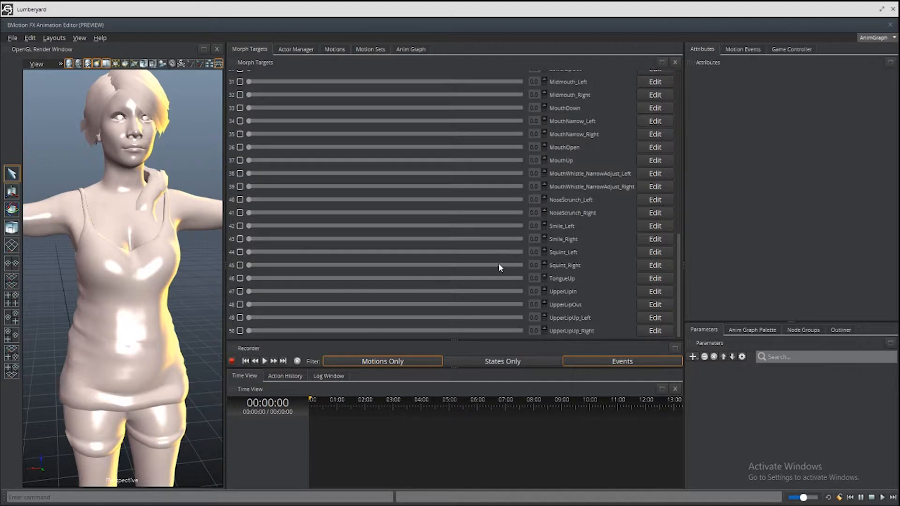
pyautogui.scroll(10, 286, 183)
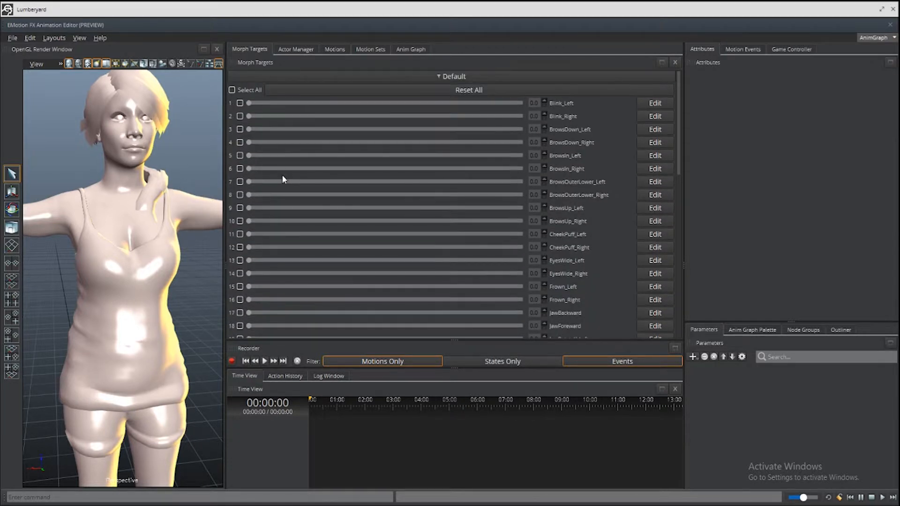
pyautogui.click(231, 90)
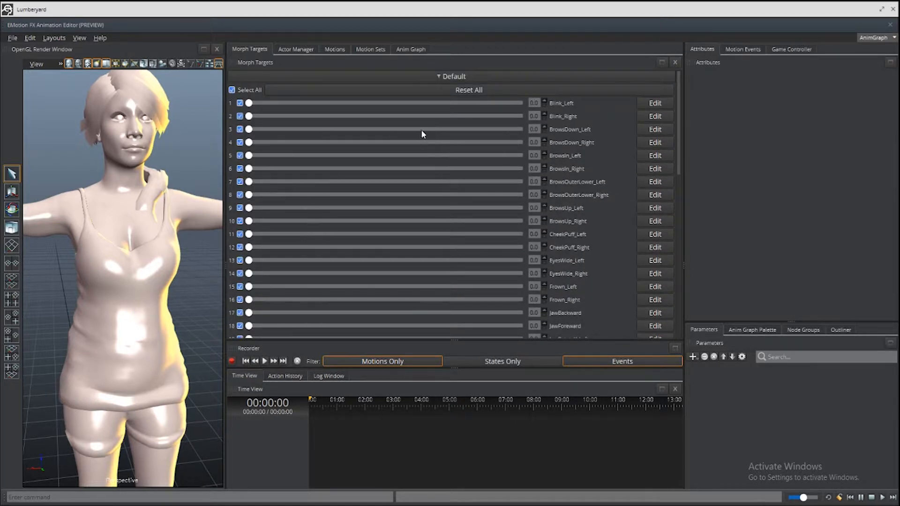
# - Preview the UpperLipUp_Left morph target at weight 1.0 and return it to 0.0
pyautogui.scroll(-10, 378, 253)
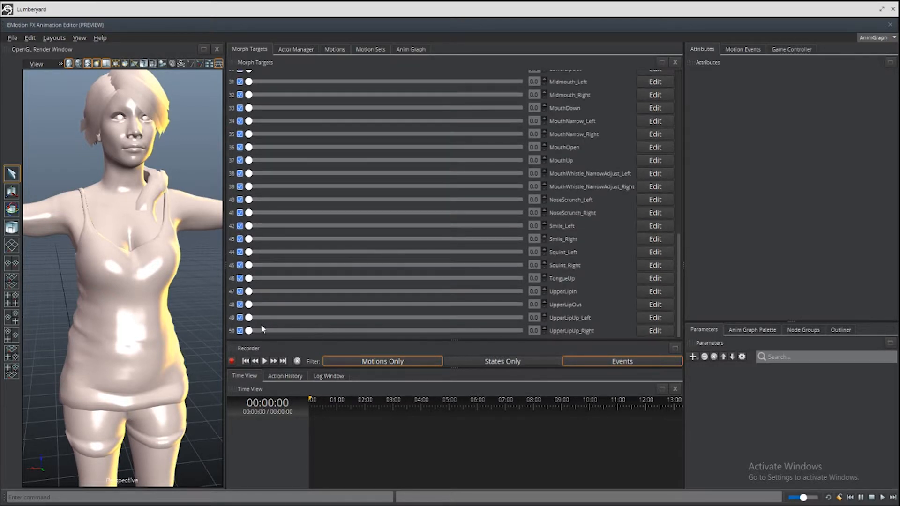
pyautogui.moveTo(250, 318); pyautogui.dragTo(516, 306)
pyautogui.moveTo(196, 198)
pyautogui.mouseDown(button='right')
pyautogui.moveTo(185, 198)
pyautogui.moveTo(197, 200)
pyautogui.mouseUp(button='right')
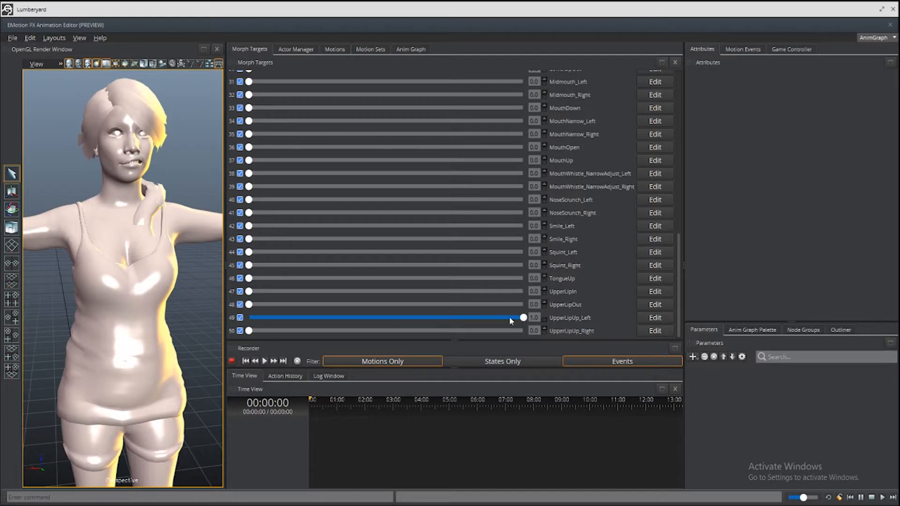
pyautogui.moveTo(510, 318); pyautogui.dragTo(205, 317)
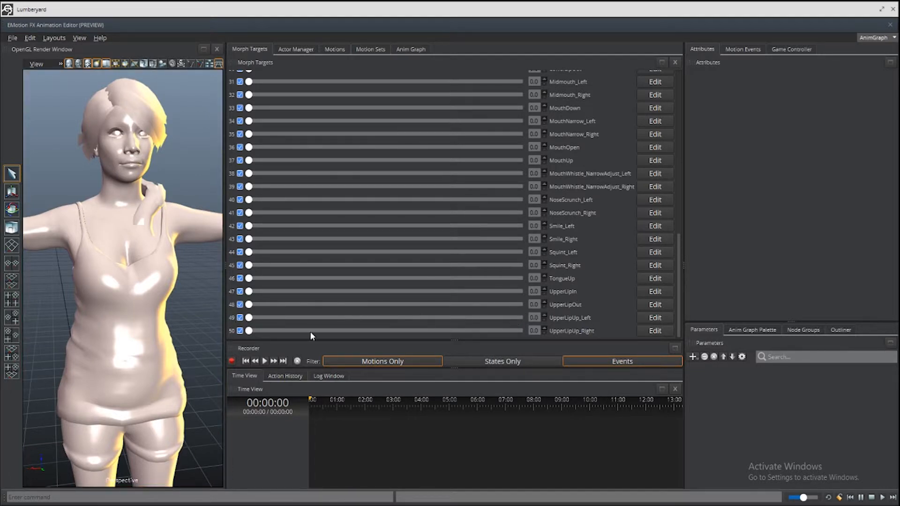
pyautogui.moveTo(310, 333); pyautogui.dragTo(248, 319)
# - Preview the Blink_Left and Blink_Right morph targets on the actor's face and return both weights to 0.0
pyautogui.scroll(10, 392, 278)
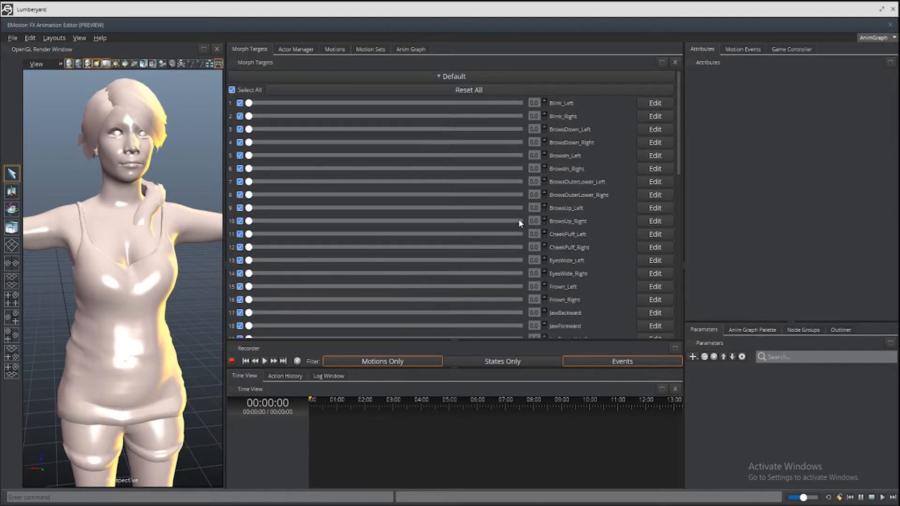
pyautogui.moveTo(249, 103); pyautogui.dragTo(177, 131)
pyautogui.moveTo(249, 116); pyautogui.dragTo(339, 116)
pyautogui.moveTo(418, 121); pyautogui.dragTo(184, 142)
# - Preview the MouthWhistle_NarrowAdjust and NoseScrunch morph targets and return their weights to 0.0
pyautogui.scroll(-1, 285, 214)
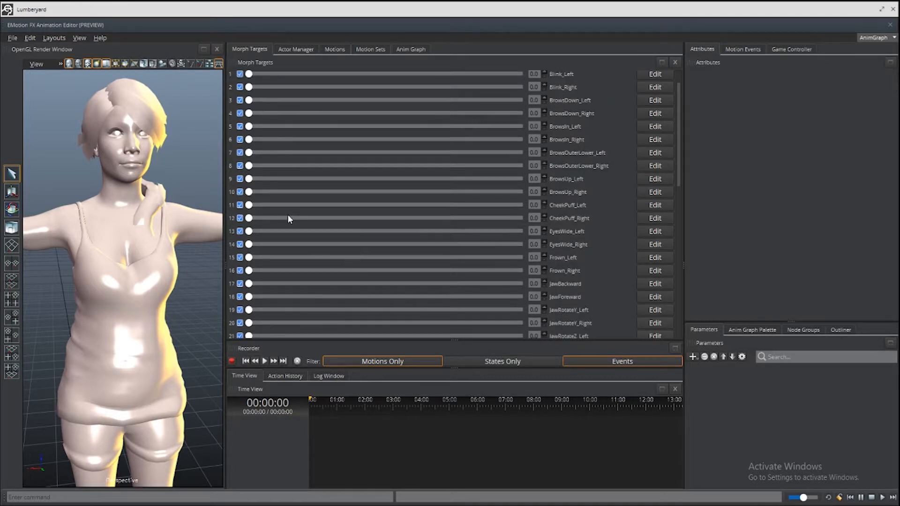
pyautogui.scroll(-5, 288, 216)
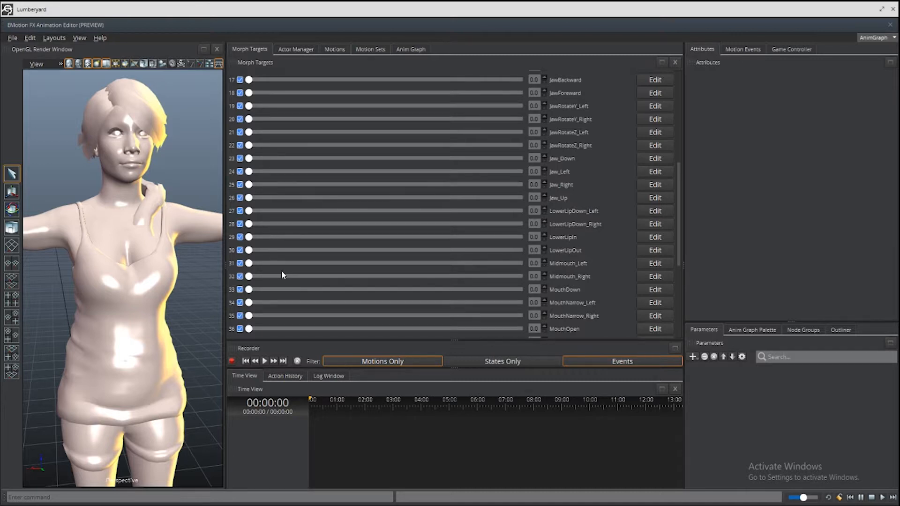
pyautogui.scroll(-3, 283, 264)
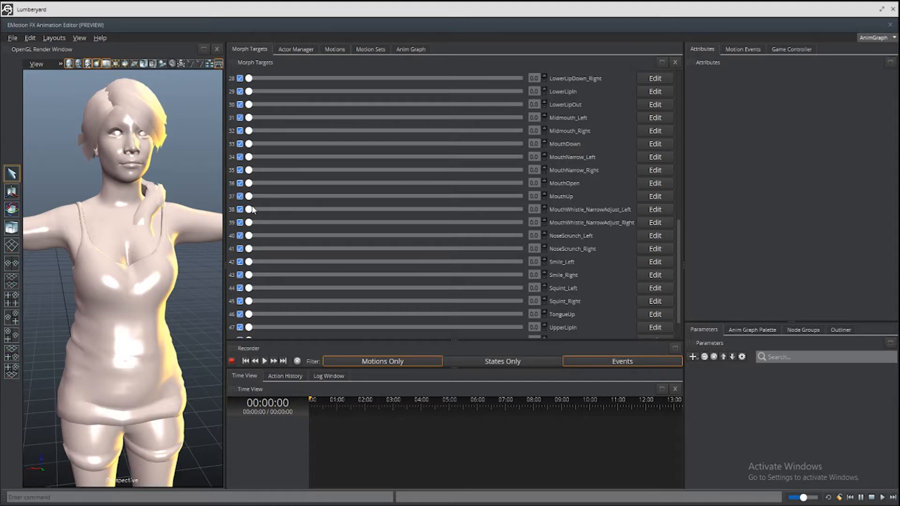
pyautogui.moveTo(252, 209); pyautogui.dragTo(567, 219)
pyautogui.moveTo(504, 230); pyautogui.dragTo(209, 235)
pyautogui.moveTo(325, 238); pyautogui.dragTo(211, 196)
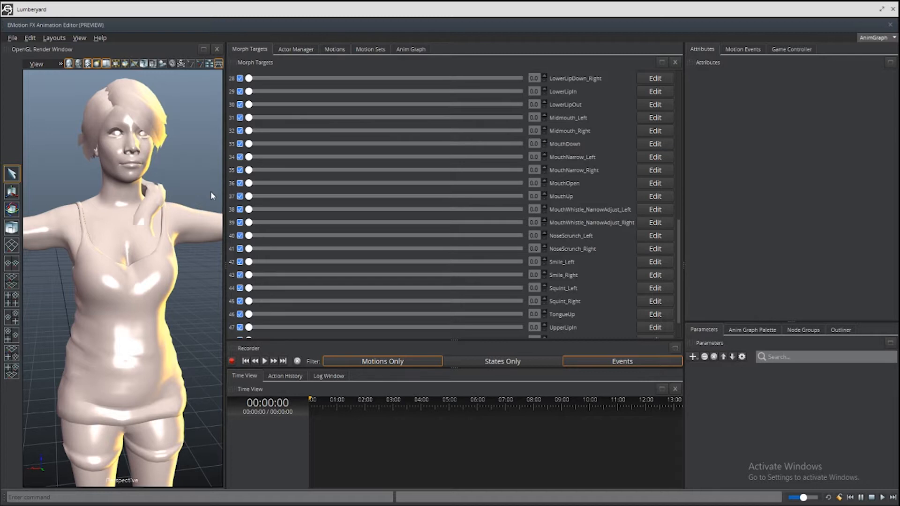